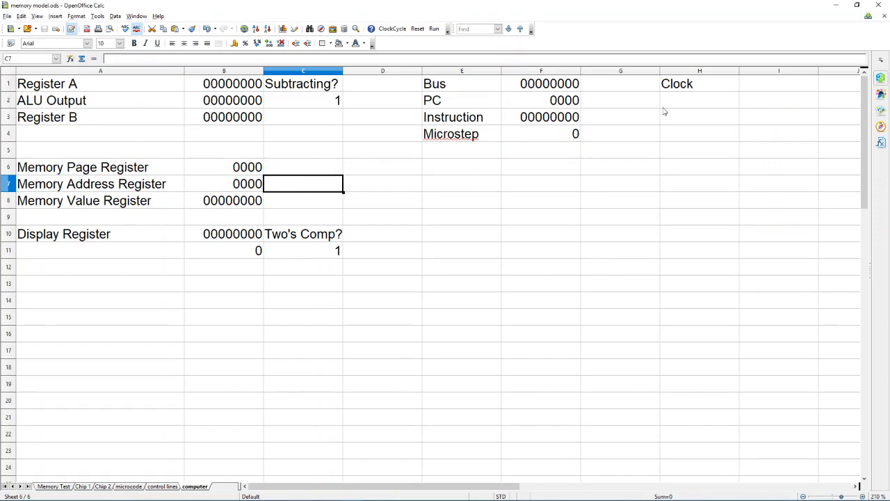
Clear the Clock label from cell H1 of the computer sheet
left_click(718, 88)
key("Delete")
key("Return")
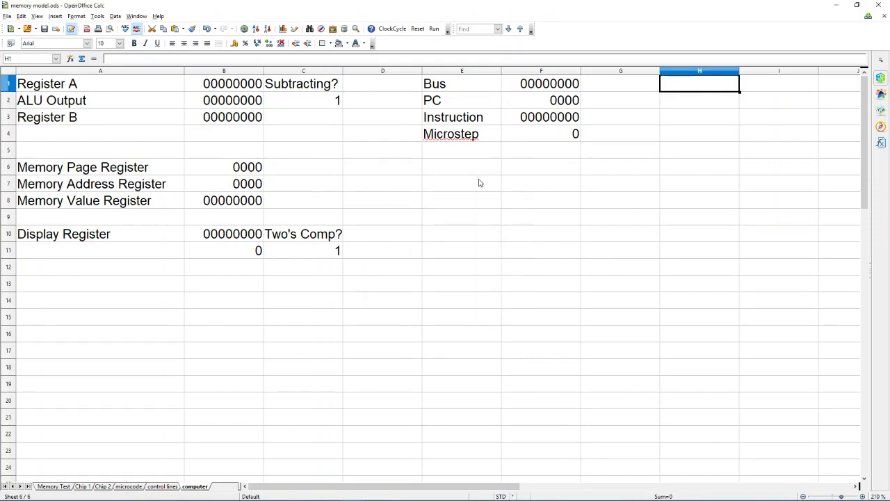
left_click(479, 183)
left_click(445, 197)
left_click(366, 201)
key("Left")
key("Right")
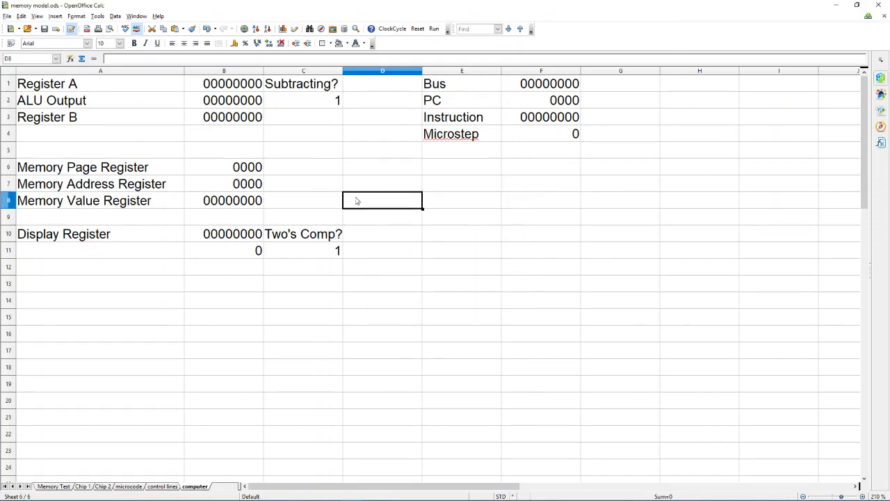
key("Left")
key("Right")
key("Right")
key("Left")
Switch to Notepad++ and change the values on lines 4 and 5 of the assembly listing to 16
key("alt+Tab")
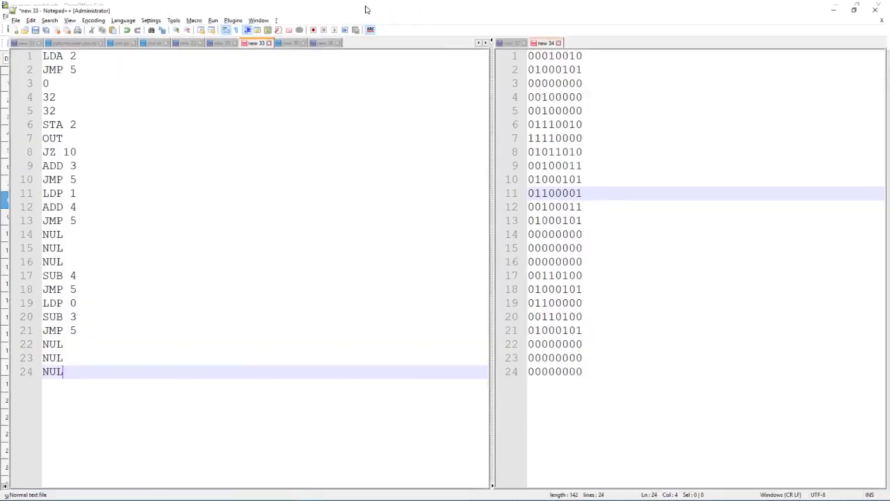
left_click_drag(491, 124, 772, 129)
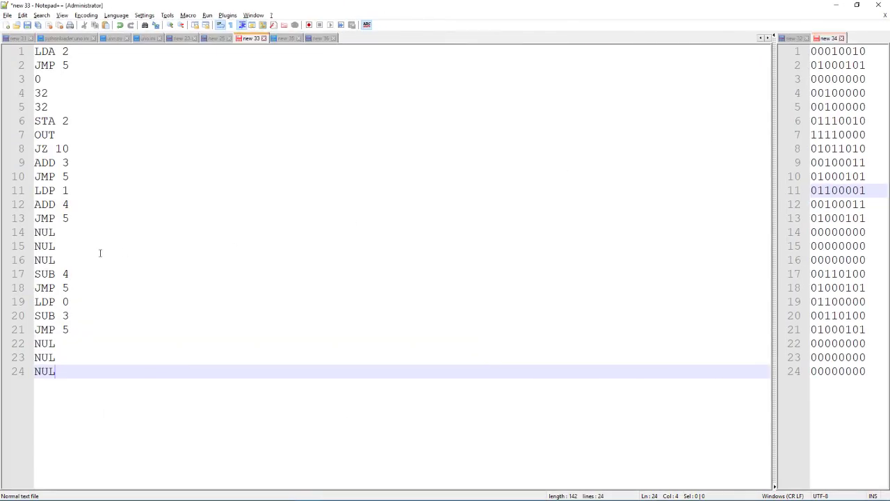
scroll(100, 253, "up", 4, "ctrl")
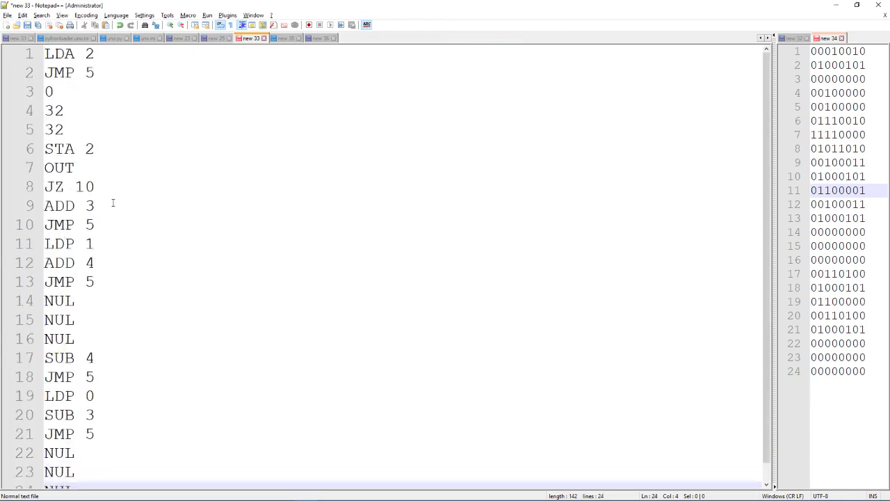
scroll(115, 202, "down", 2, "ctrl")
scroll(98, 160, "up", 1, "ctrl")
double_click(57, 101)
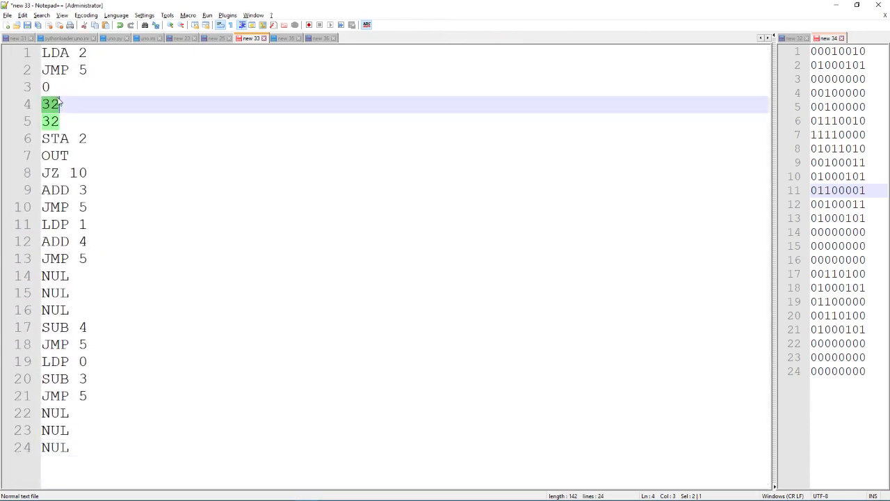
type("16")
key("Down")
key("BackSpace")
key("BackSpace")
type("16")
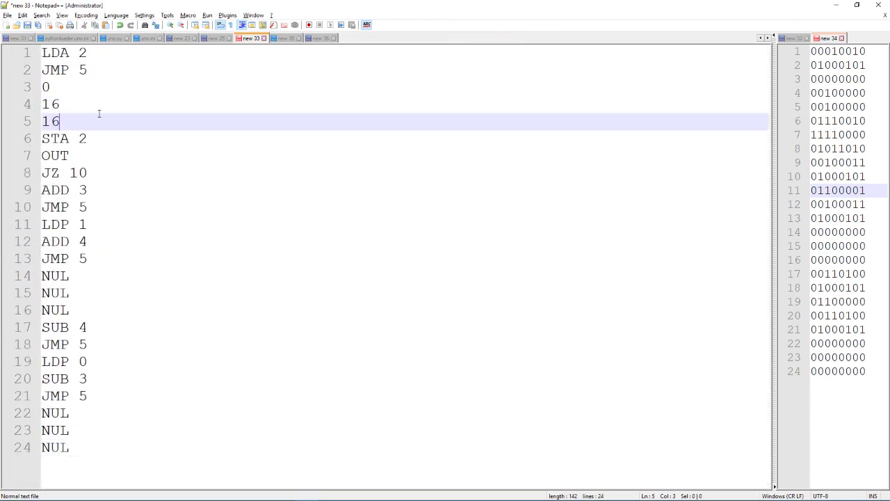
key("ctrl+s")
key("Escape")
Change lines 4 and 5 of the binary listing to 00010000 to match the assembly values
left_click_drag(774, 148, 439, 144)
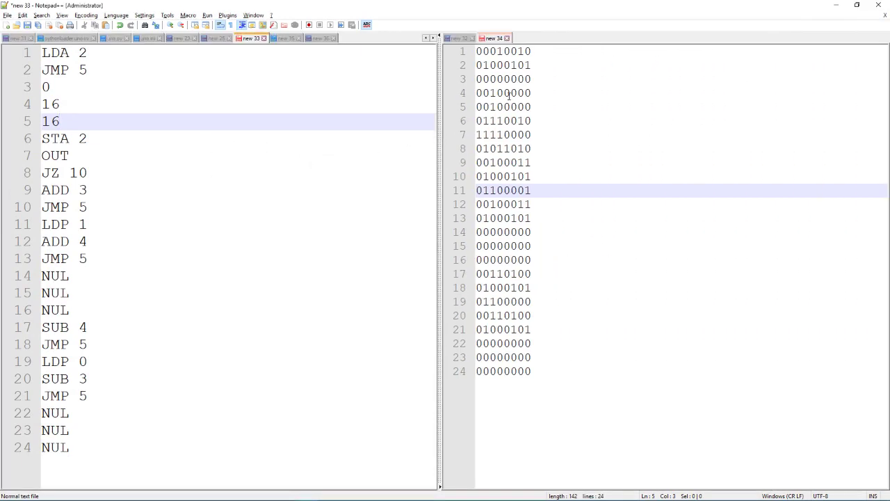
double_click(509, 96)
key("Home")
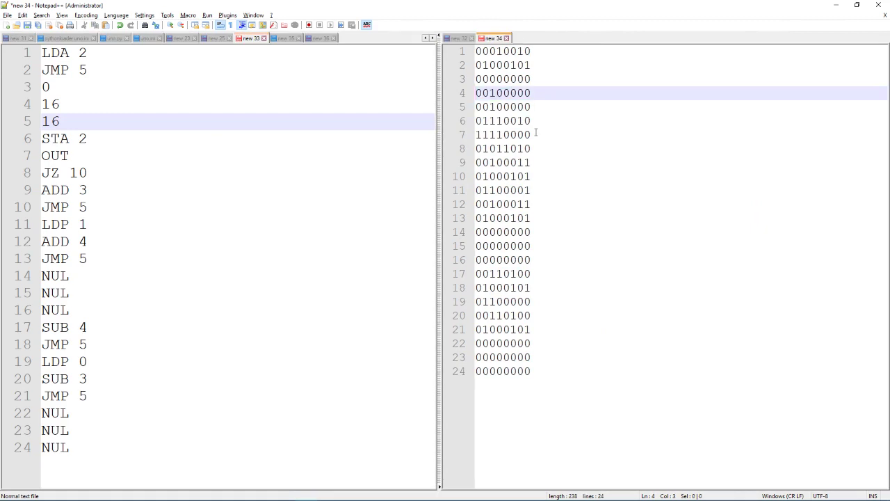
type("0")
key("Down")
key("Left")
type("0")
key("End")
key("BackSpace")
key("Up")
key("BackSpace")
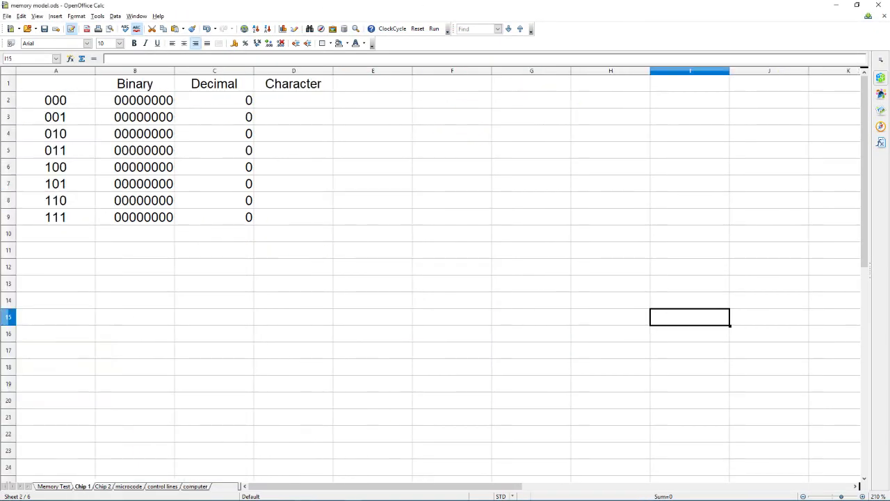
Copy binary lines 1 to 8 from Notepad++ into the Binary column of the Chip 1 sheet, starting at B2
key("alt+Tab")
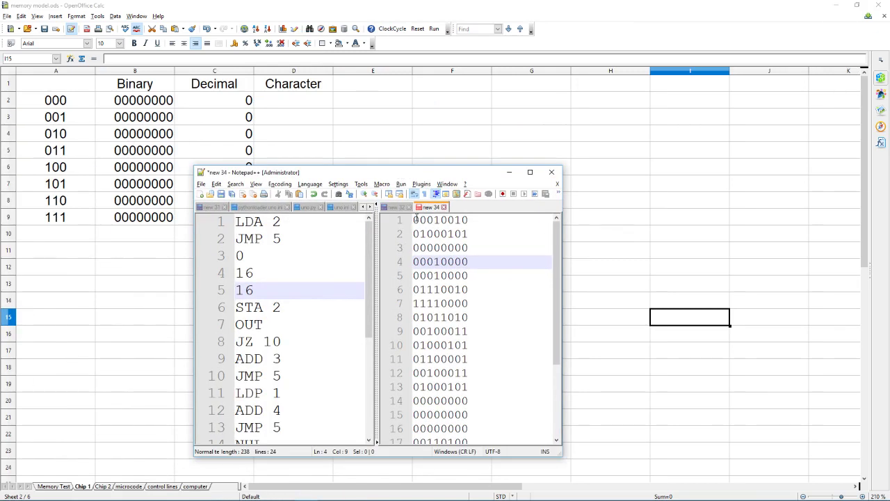
left_click_drag(414, 220, 471, 320)
key("ctrl+c")
left_click(171, 101)
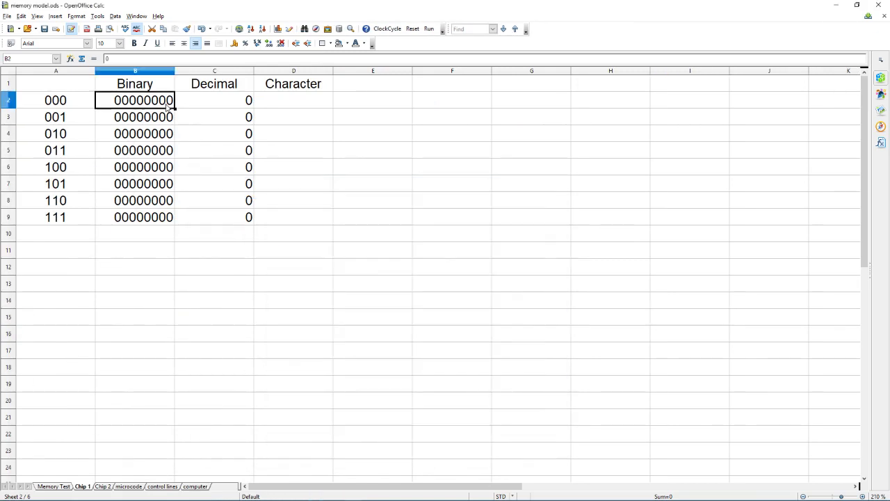
key("ctrl+v")
key("Return")
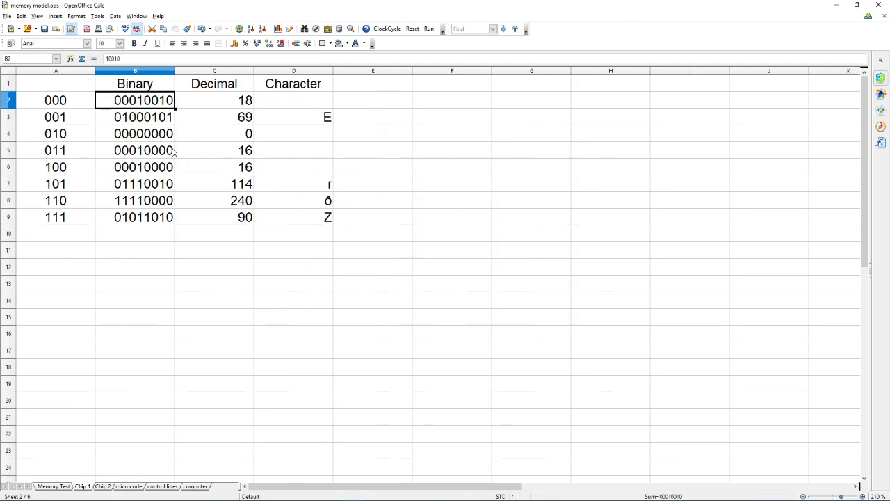
Copy binary lines 9 to 16 from Notepad++ into the 0000 column of the Chip 2 sheet, starting at B2
left_click(104, 487)
key("alt+Tab")
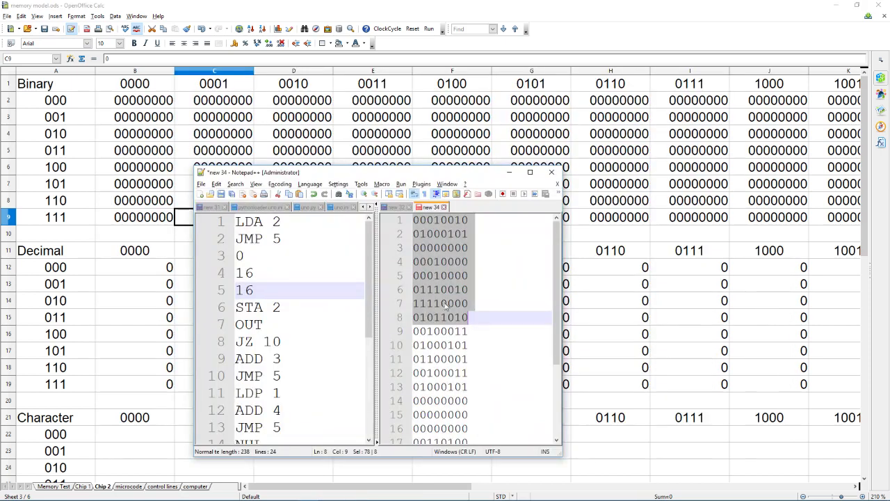
left_click_drag(416, 332, 472, 433)
key("ctrl+c")
left_click(141, 106)
key("ctrl+v")
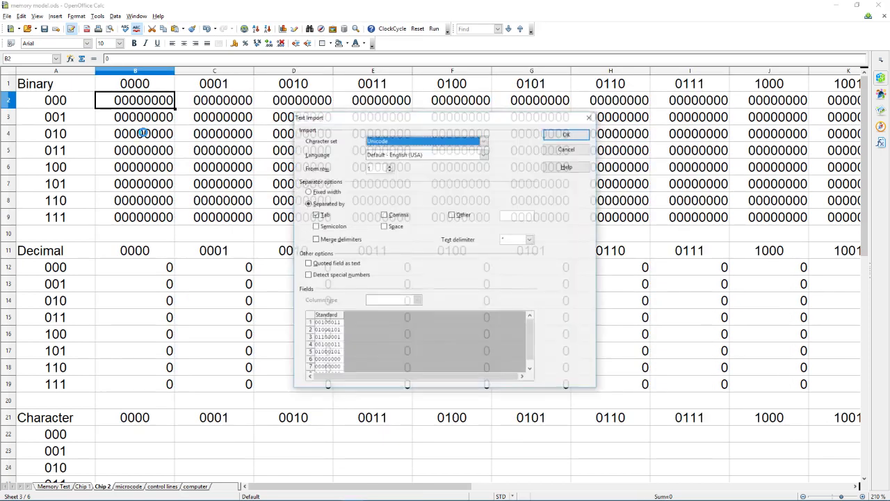
key("Return")
Copy binary lines 17 to 24 from Notepad++ into the 0001 column of the Chip 2 sheet, starting at C2
key("alt+Tab")
scroll(529, 407, "down", 3)
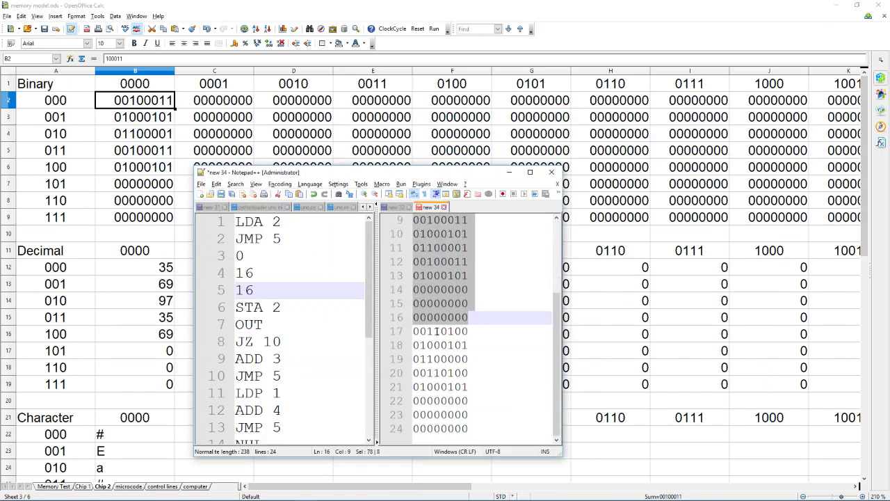
left_click_drag(414, 331, 486, 435)
key("ctrl+c")
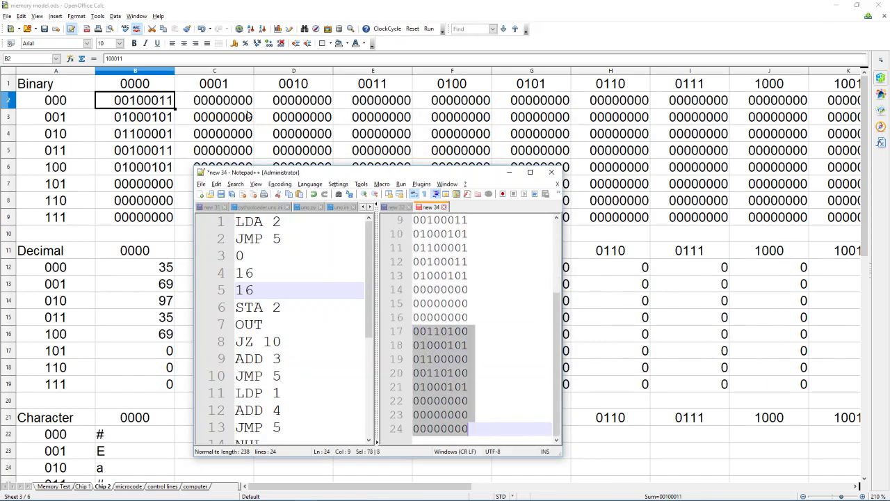
left_click(213, 103)
key("ctrl+v")
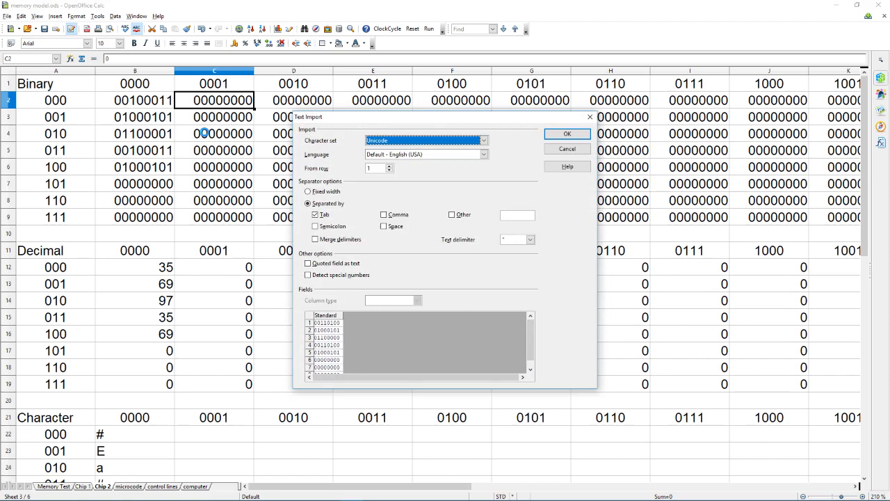
key("Return")
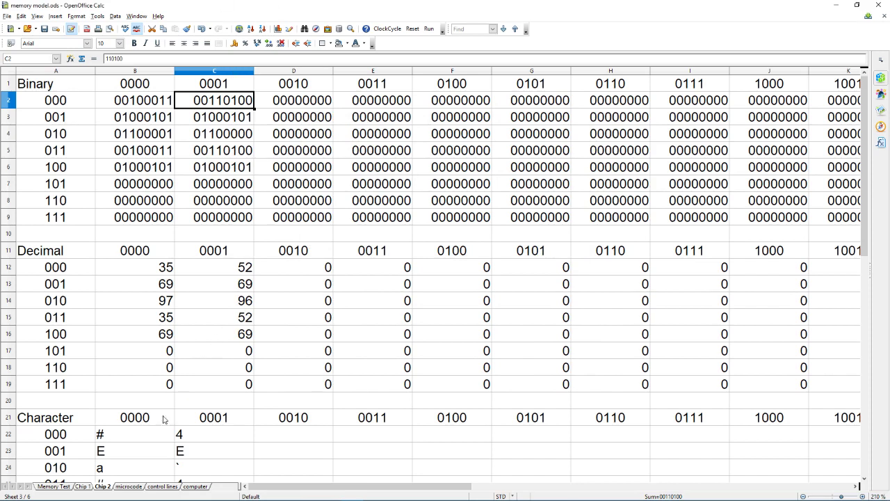
Compare the address layout of the Chip 1 sheet with the paged layout of the Chip 2 sheet
left_click(82, 487)
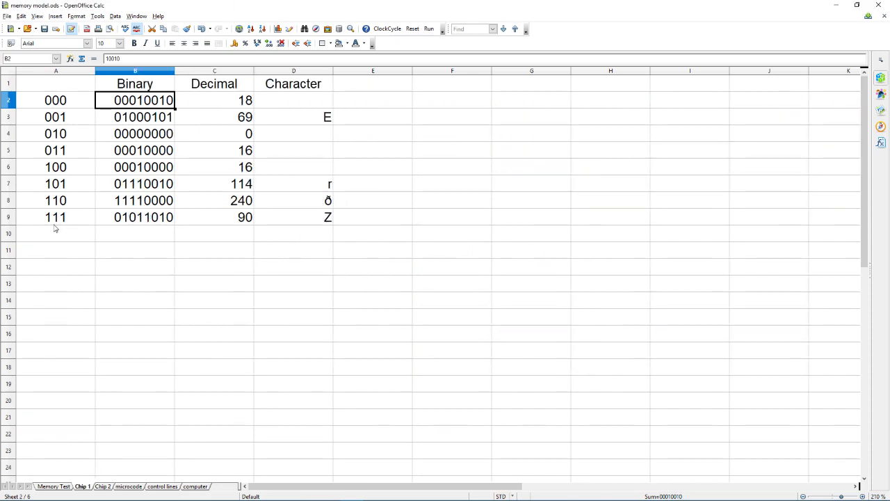
left_click(43, 100)
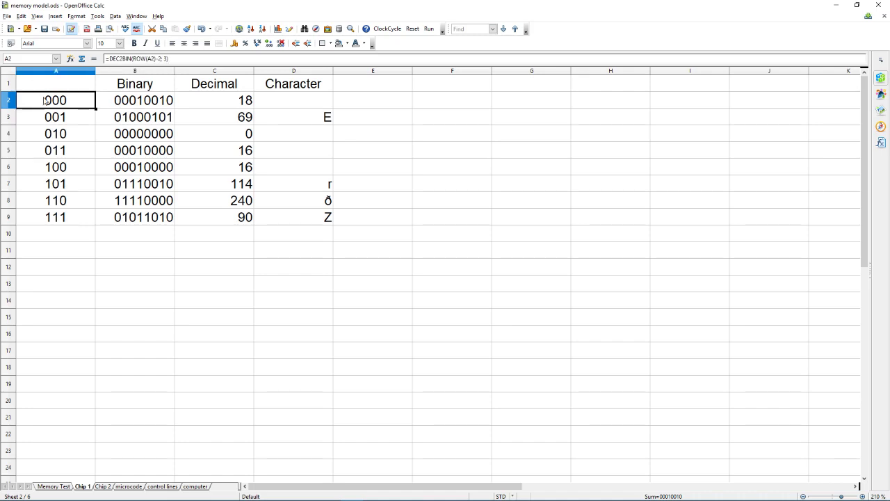
left_click(62, 218)
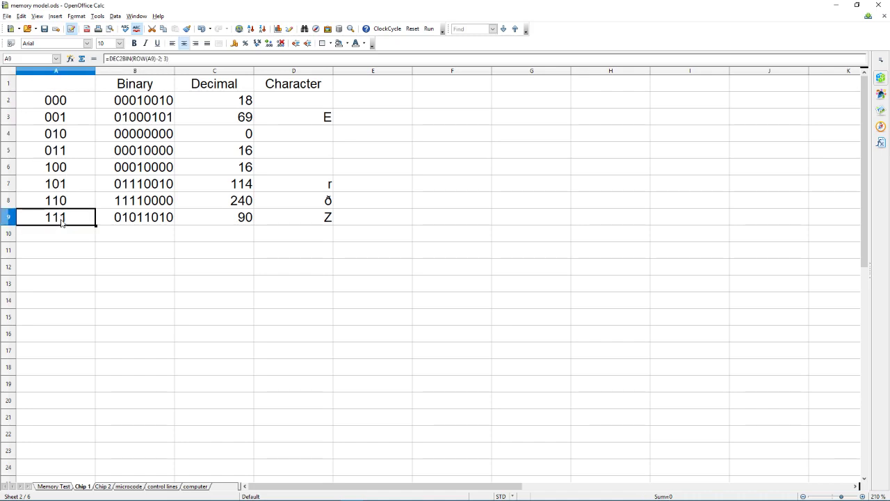
left_click(104, 485)
left_click_drag(271, 488, 157, 443)
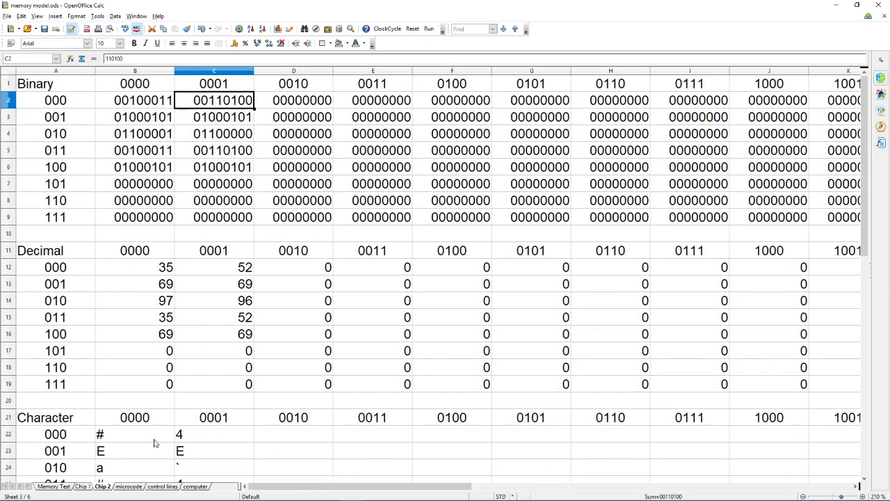
left_click(186, 186)
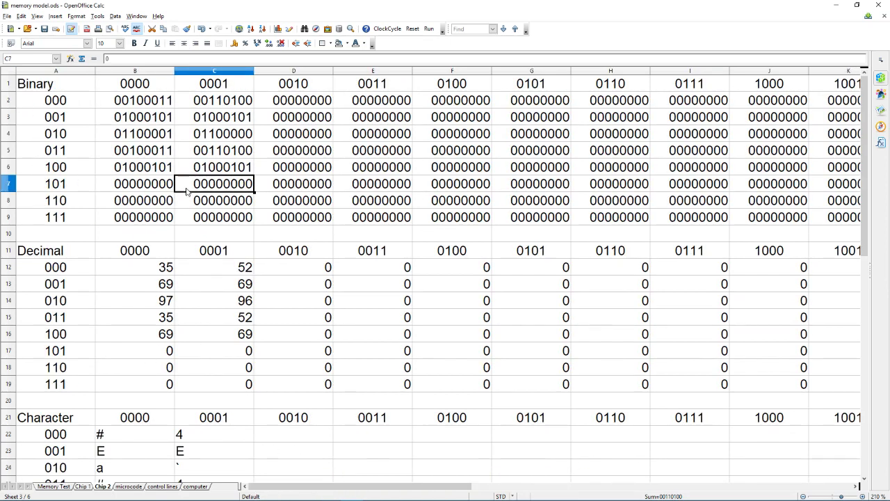
Review the microcode and control lines sheets alongside the two memory chip sheets
left_click(196, 486)
left_click(127, 487)
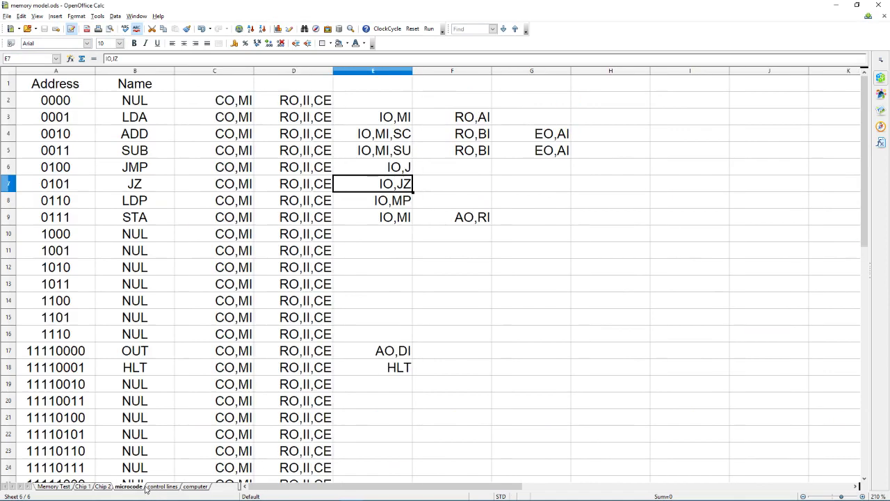
left_click(171, 489)
left_click(131, 488)
scroll(274, 272, "down", 2)
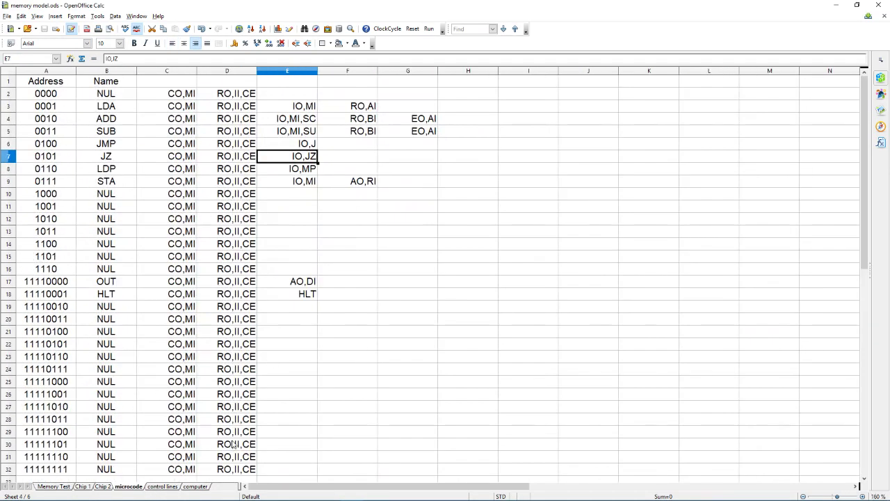
left_click(189, 488)
left_click(166, 488)
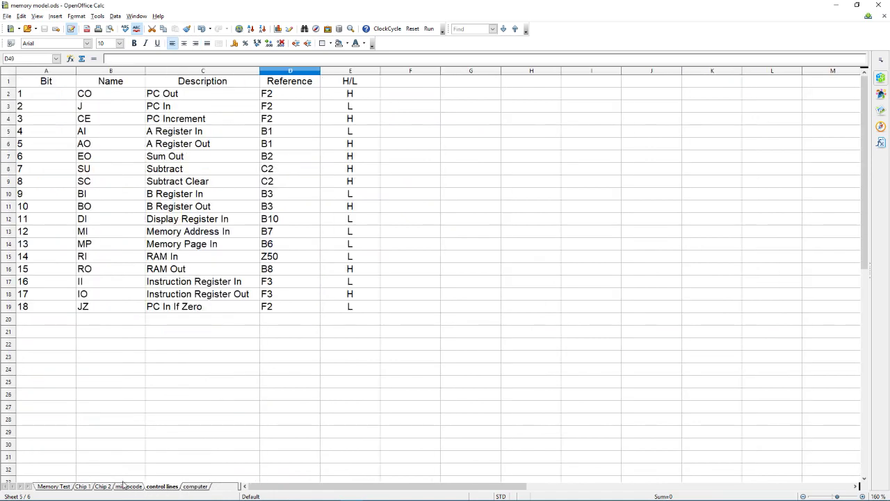
left_click(115, 480)
left_click(127, 486)
left_click(103, 487)
left_click(83, 486)
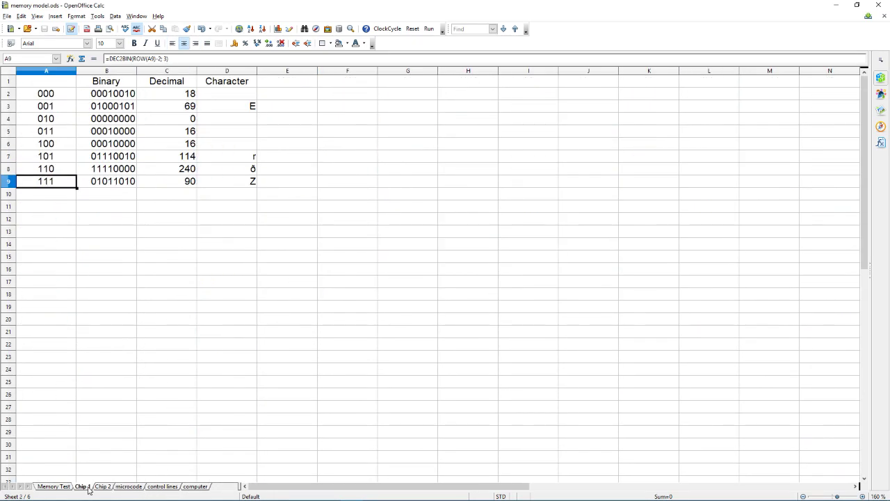
left_click(101, 487)
left_click(129, 487)
left_click(162, 486)
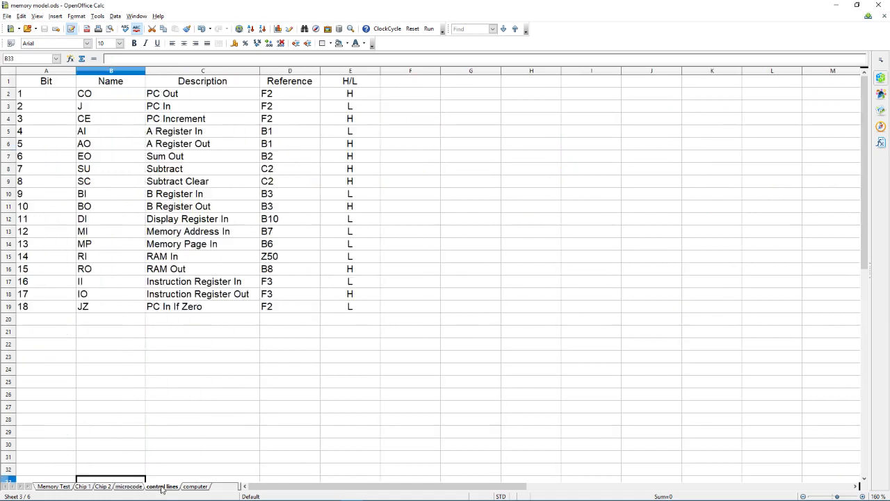
Open the computer sheet and reset the computer model with the Reset macro
left_click(195, 486)
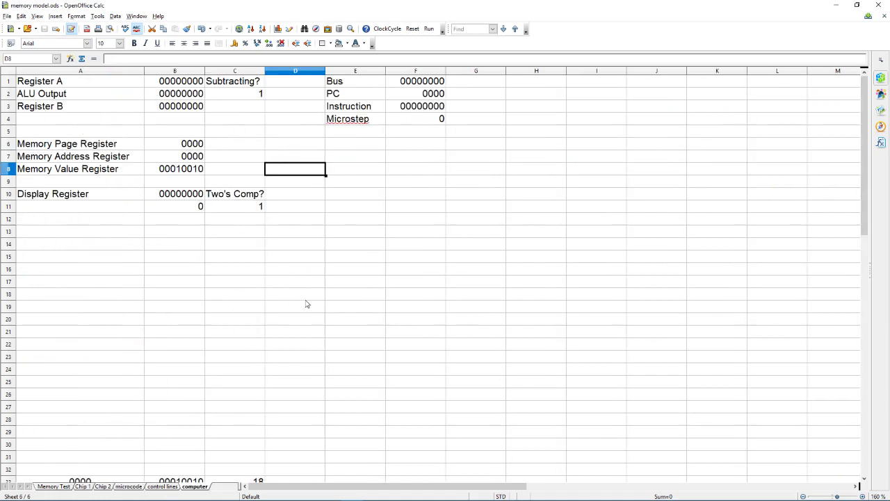
scroll(335, 273, "up", 4)
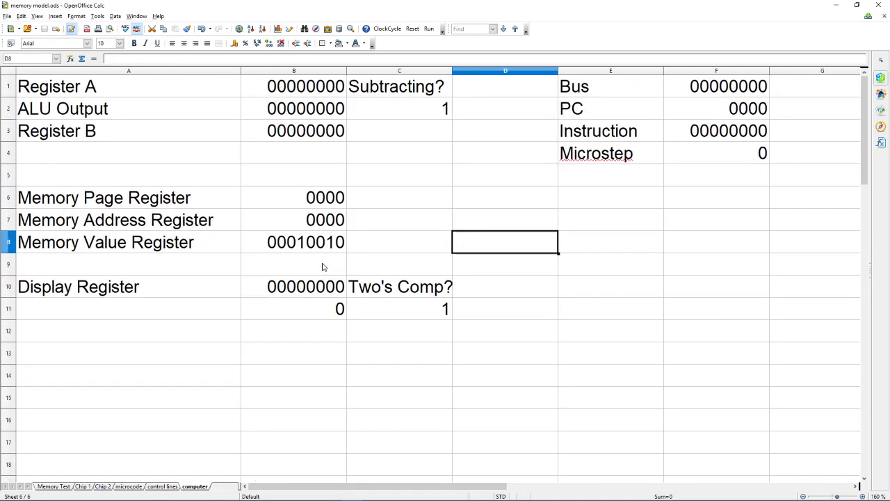
left_click(413, 29)
key("super")
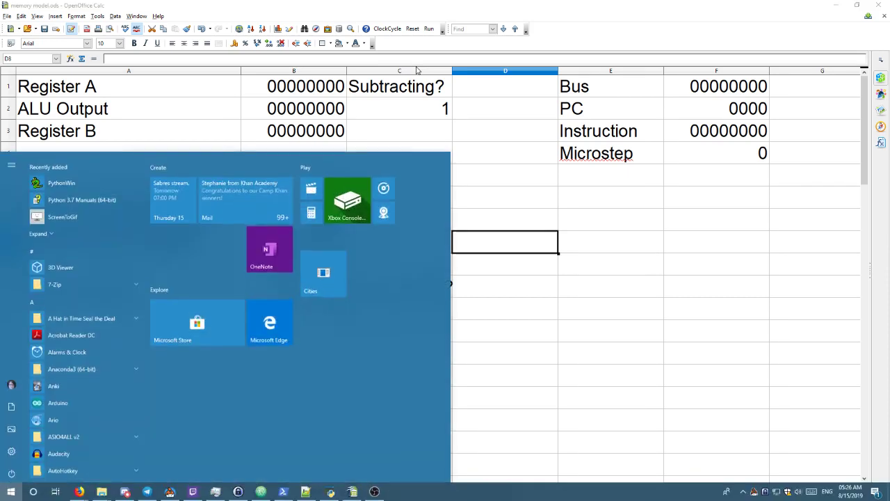
key("super")
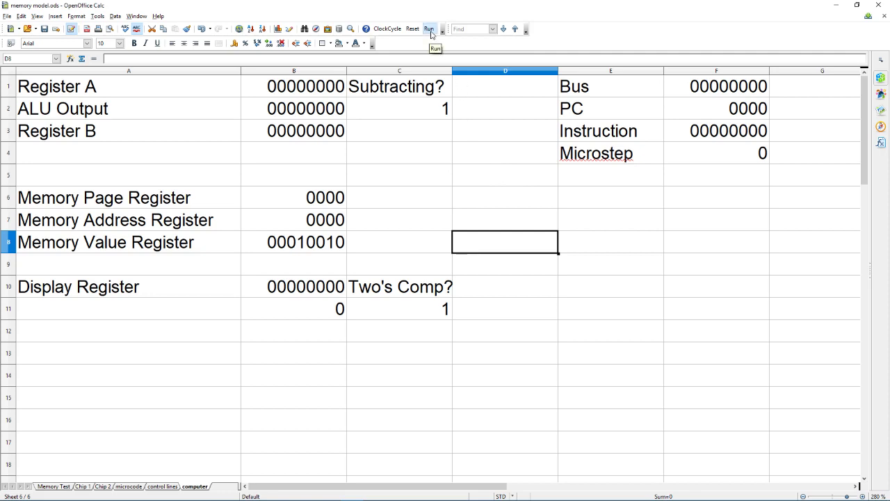
Step the computer through the clock cycles of its first instruction, LDA 2, with the ClockCycle macro
left_click(389, 29)
left_click(390, 28)
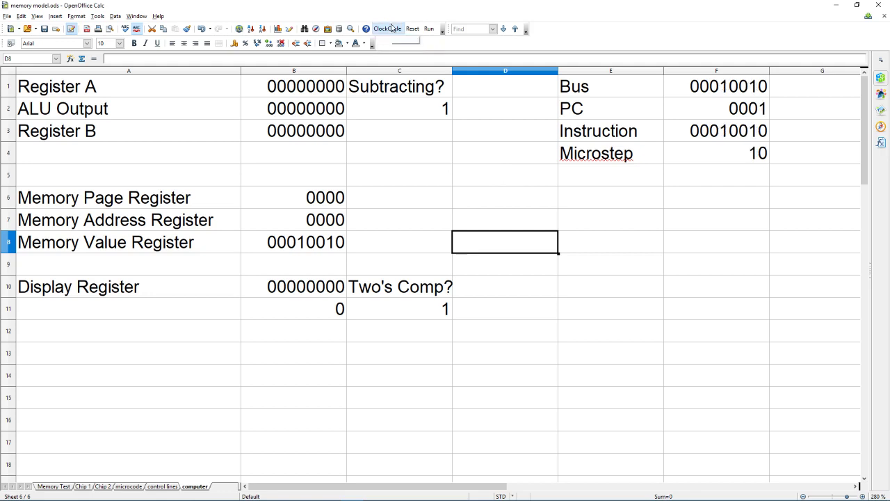
left_click(391, 29)
left_click(392, 27)
left_click(392, 27)
left_click(391, 28)
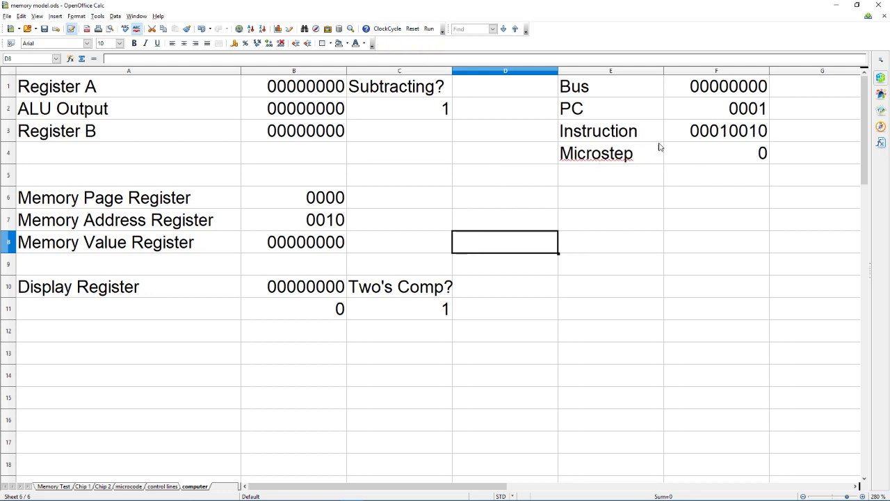
Run the loaded program with the Run macro twice, selecting the display's decimal cell B11 between the runs
left_click(431, 28)
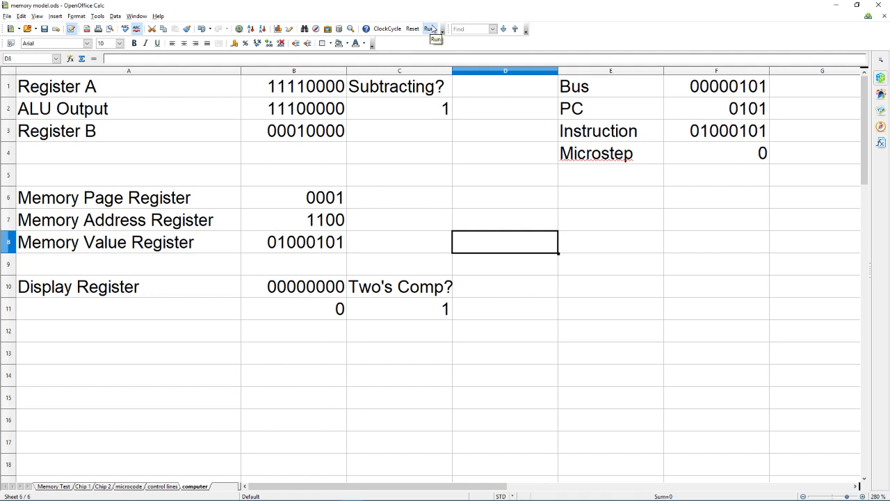
left_click(408, 296)
key("Down")
left_click(323, 306)
left_click(313, 328)
left_click(332, 299)
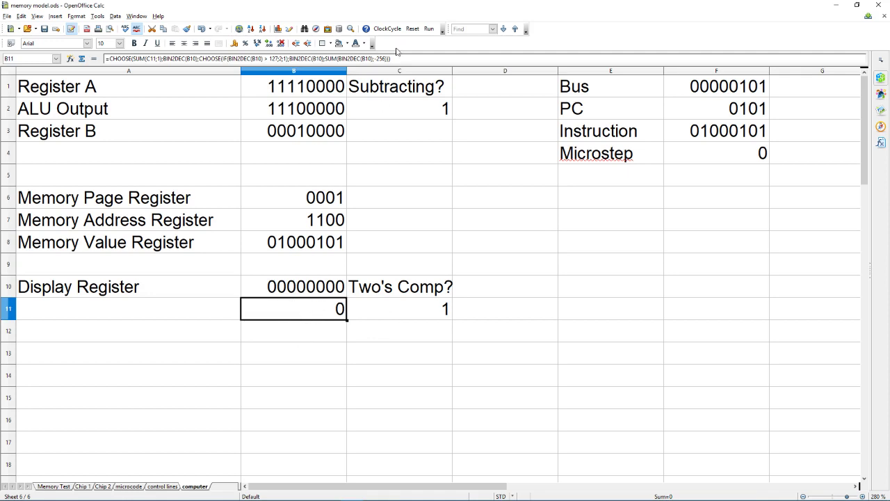
left_click(429, 29)
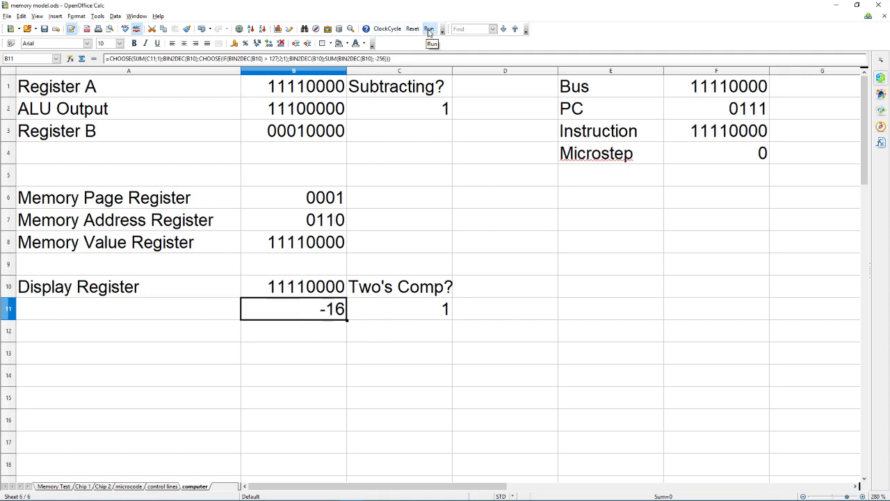